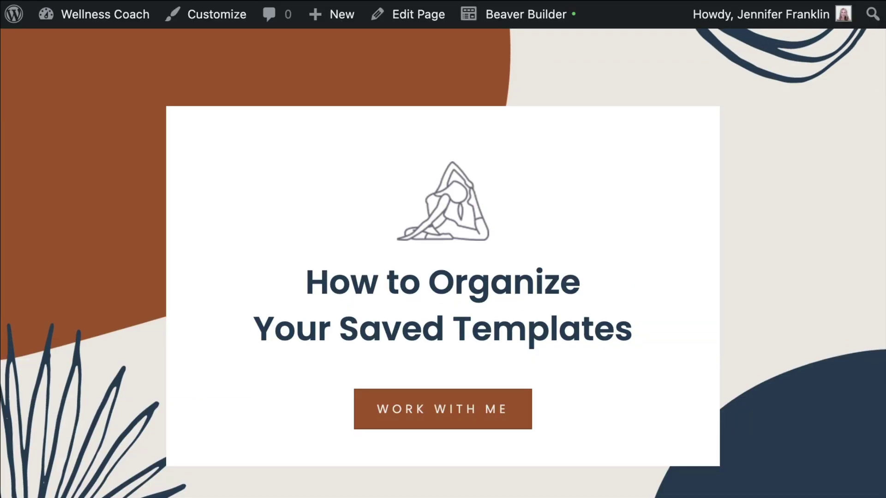
- Launch Beaver Builder from the admin bar on the Wellness Coach Home page and scroll the layout
mouse_move(526, 15)
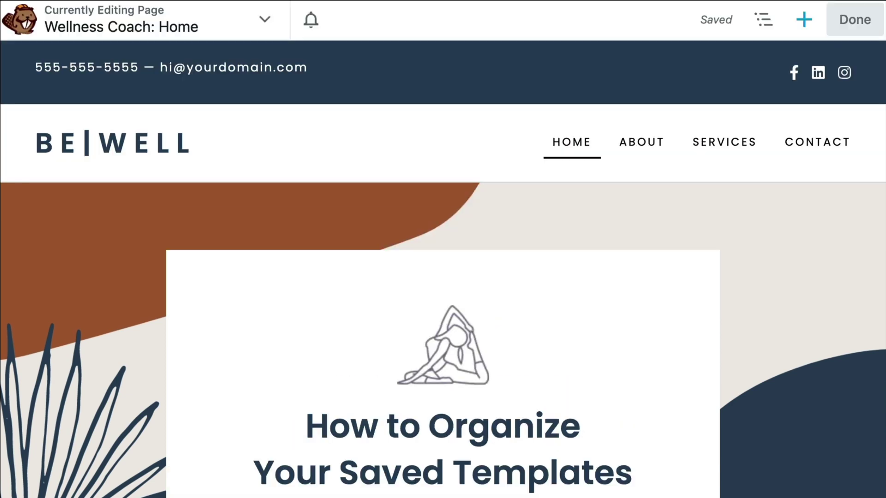
scroll(443, 268, "down", 3)
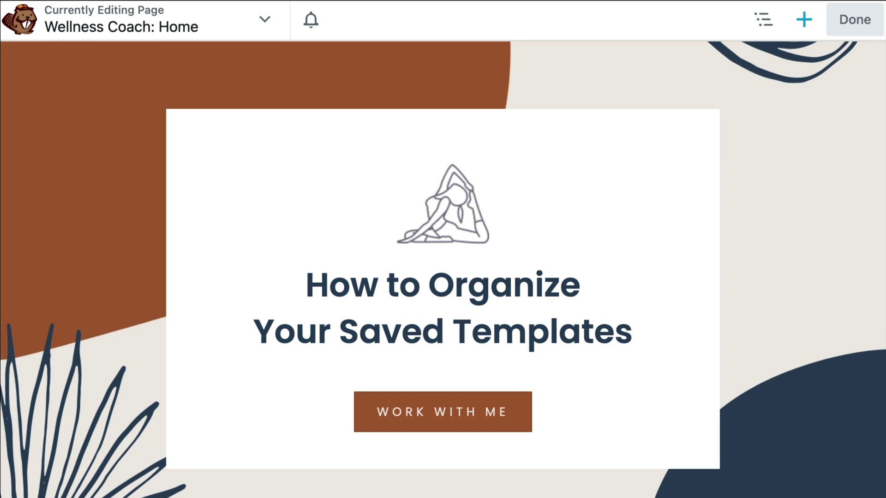
- List the Saved Templates group under the content panel's Templates tab
left_click(804, 20)
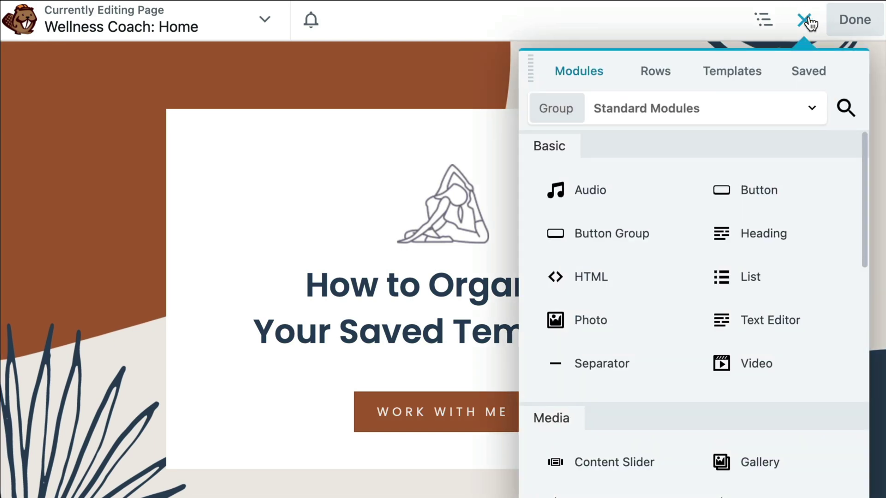
left_click(759, 74)
left_click(836, 113)
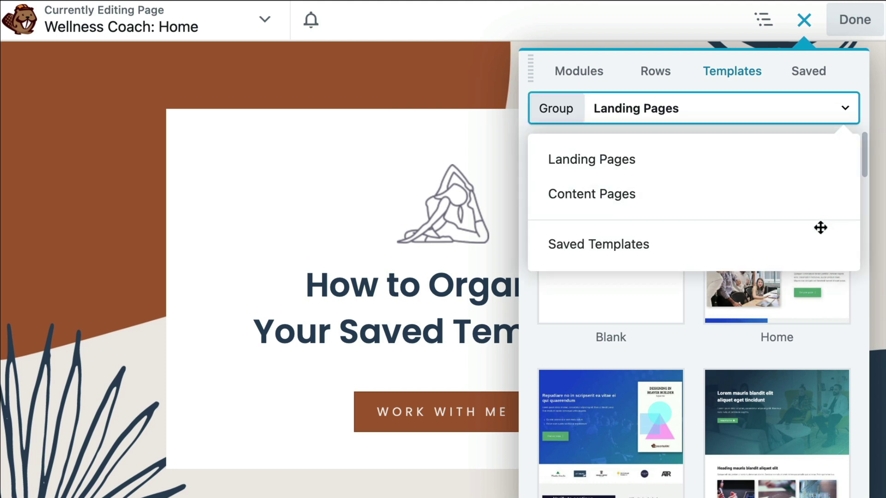
left_click(826, 250)
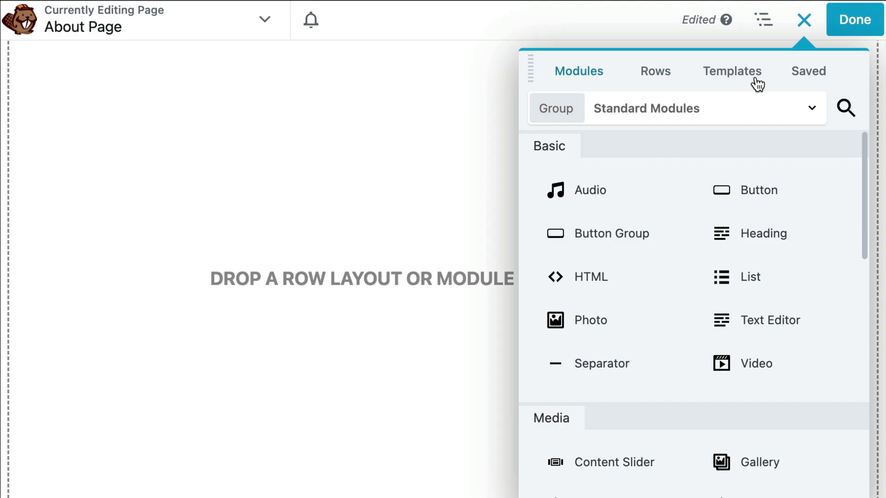
- Filter the page templates to the saved Content Pages category
left_click(753, 76)
left_click(752, 112)
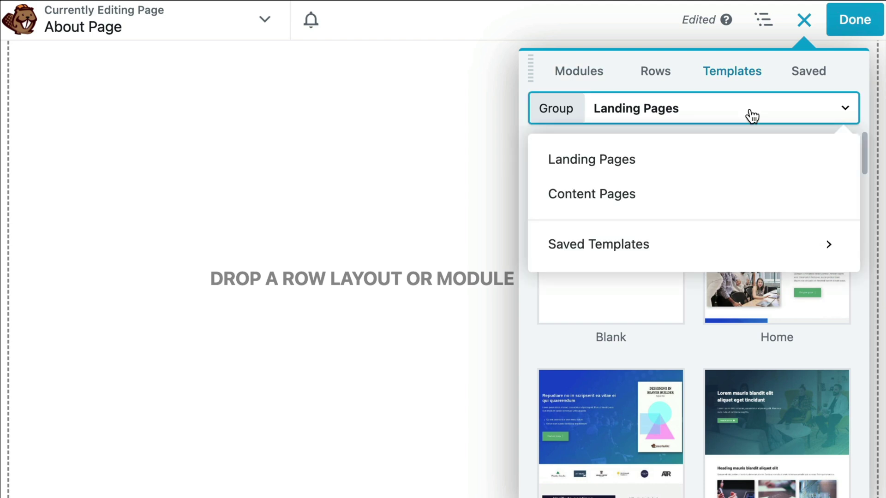
left_click(752, 249)
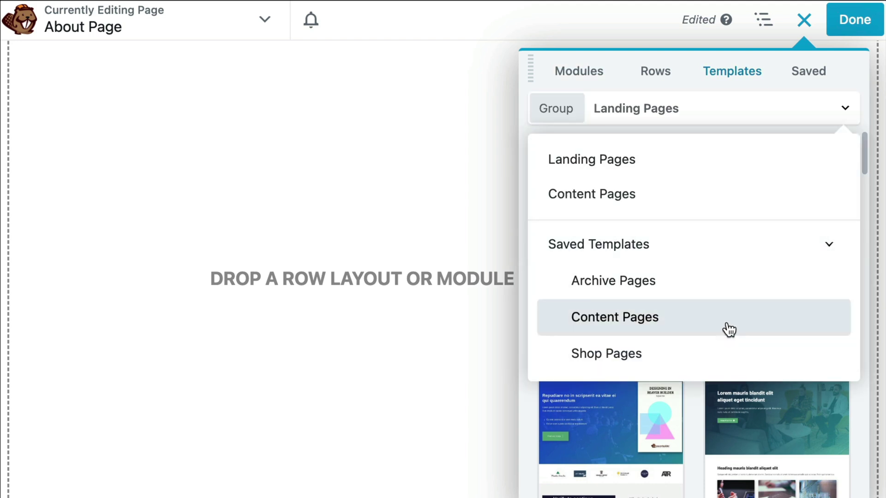
left_click(730, 331)
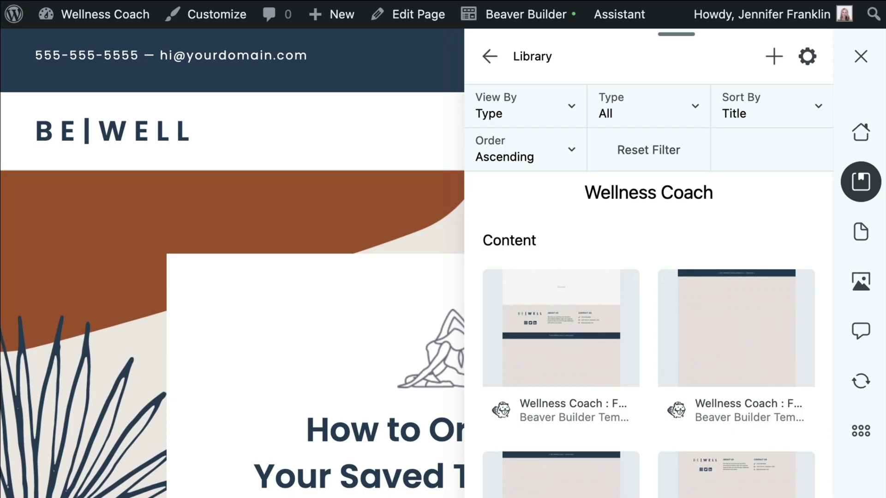
- Open the About page template's details and scroll through its settings
scroll(648, 277, "down", 5)
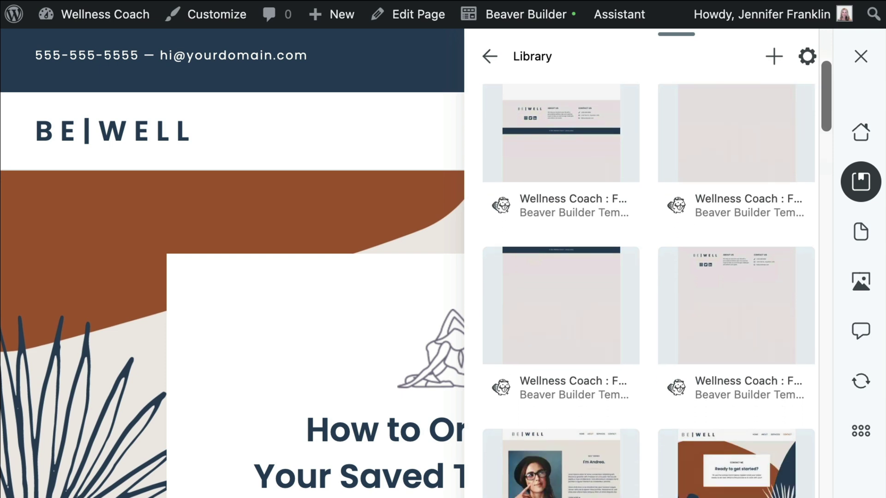
scroll(648, 277, "down", 5)
left_click(561, 273)
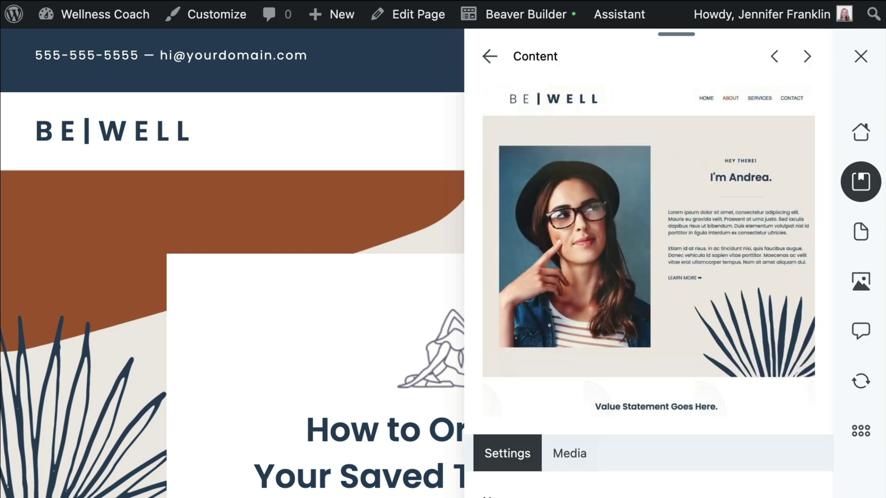
scroll(648, 277, "down", 10)
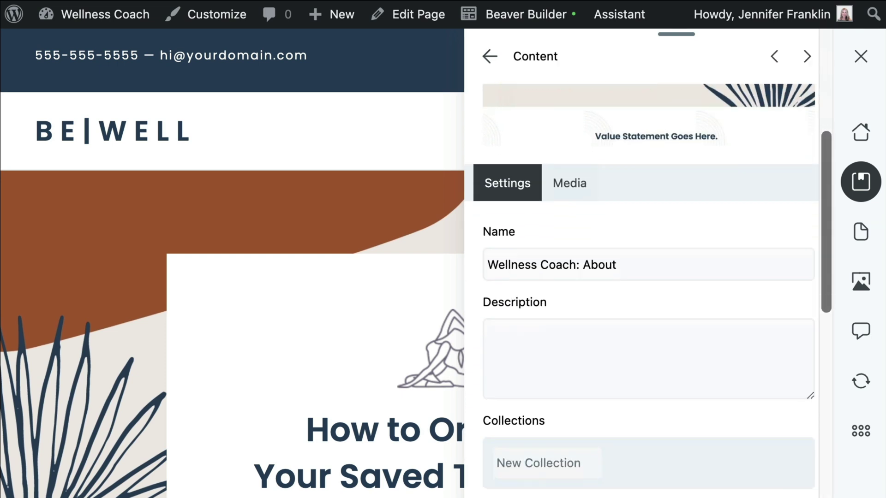
scroll(648, 277, "down", 8)
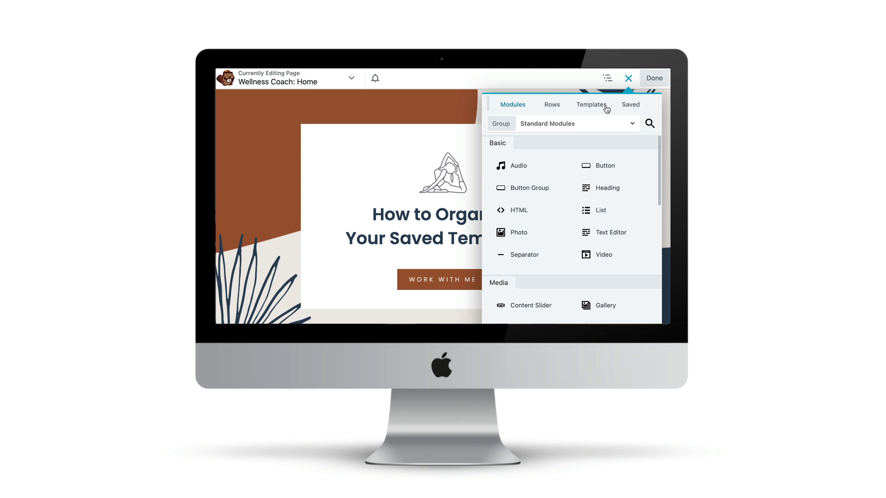
- Show the Saved Templates group in the Templates tab
left_click(606, 107)
left_click(644, 125)
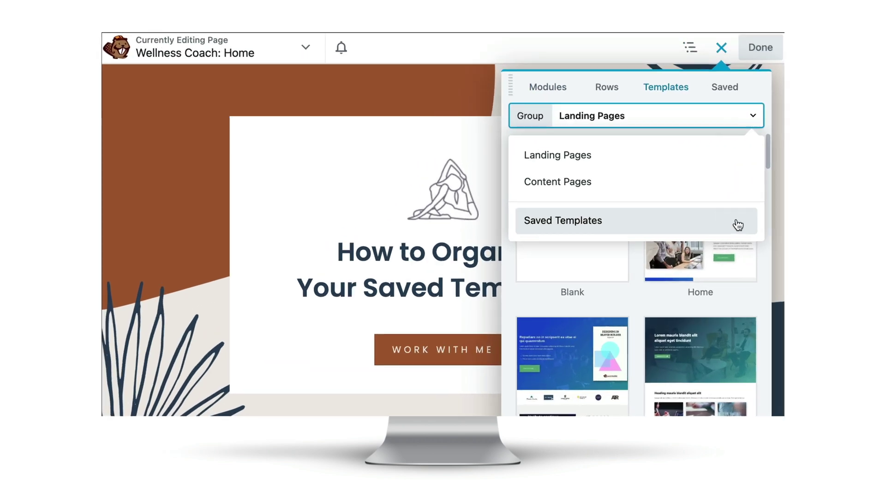
left_click(738, 225)
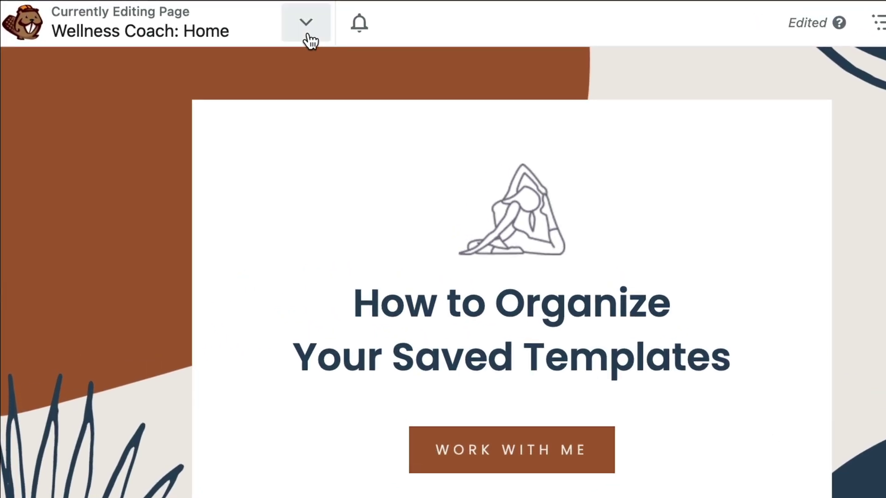
- Save the current layout as a template named 'Wellness Coach : Home Page'
left_click(307, 28)
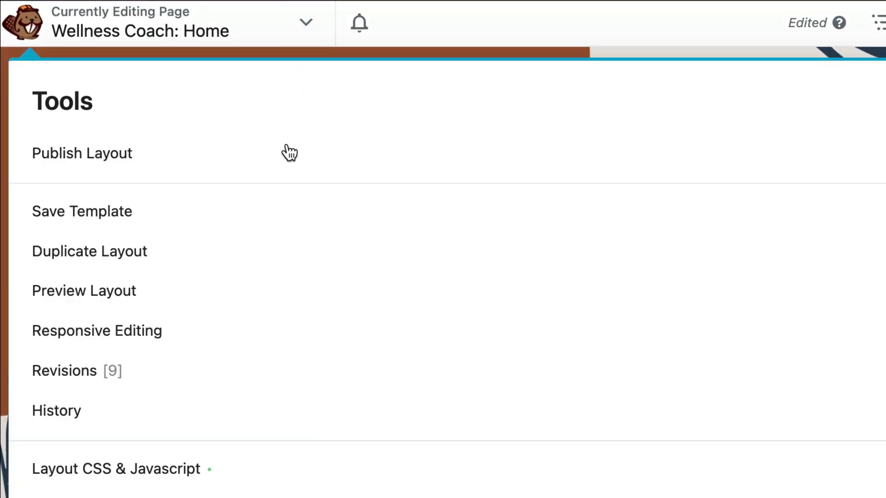
left_click(286, 213)
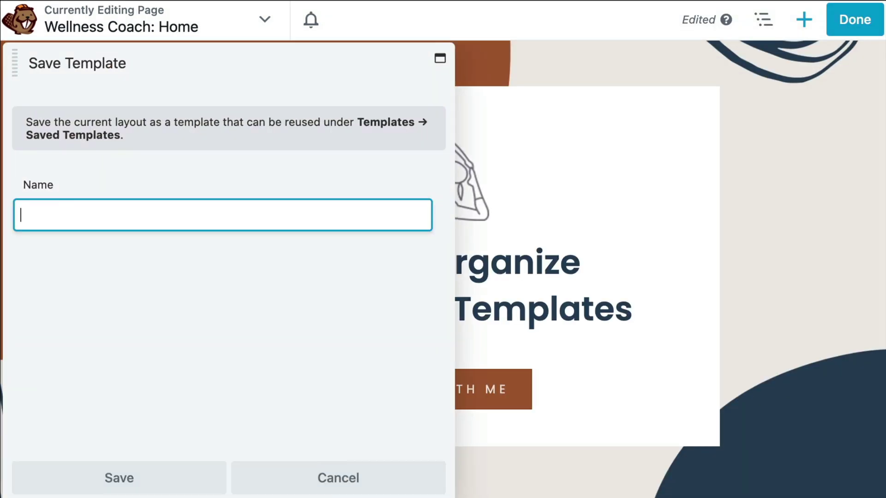
type("Wellness Coach : Home Page")
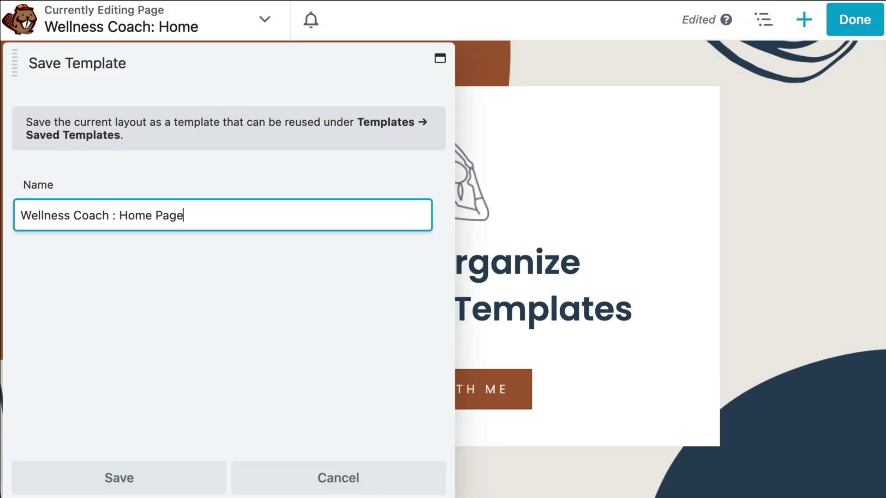
key("Return")
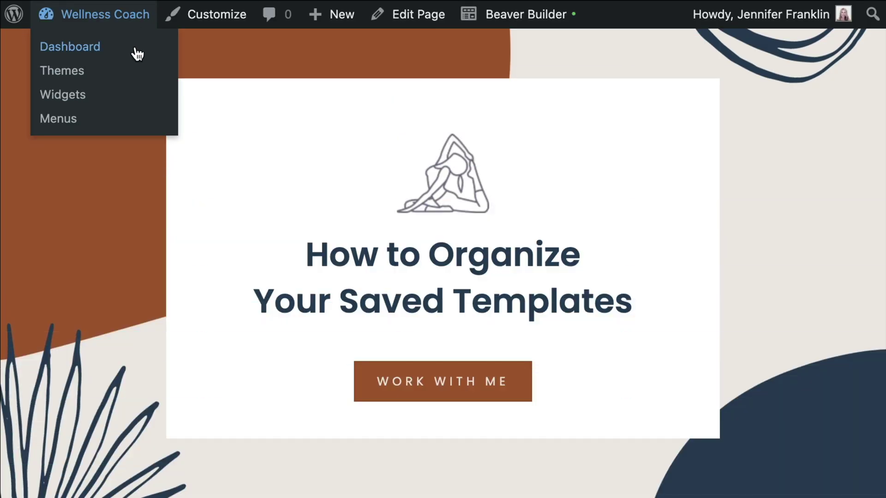
- Add the Content Pages category on the Beaver Builder Categories admin page
left_click(137, 51)
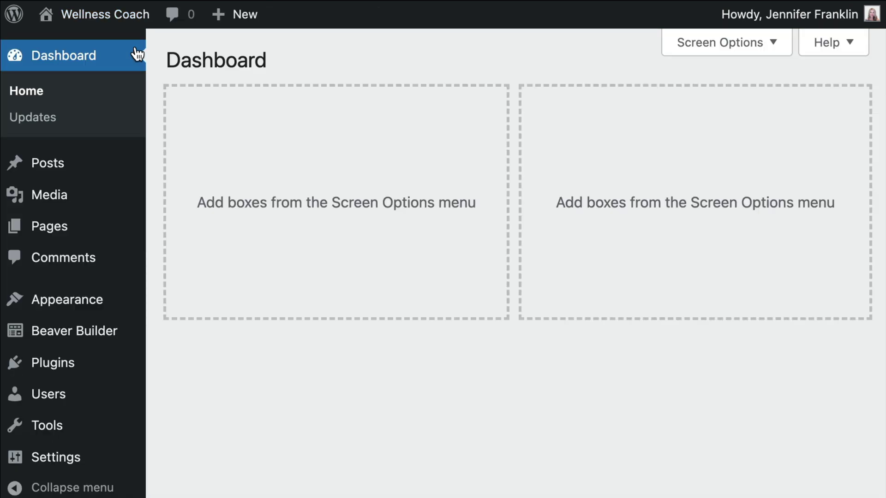
mouse_move(127, 333)
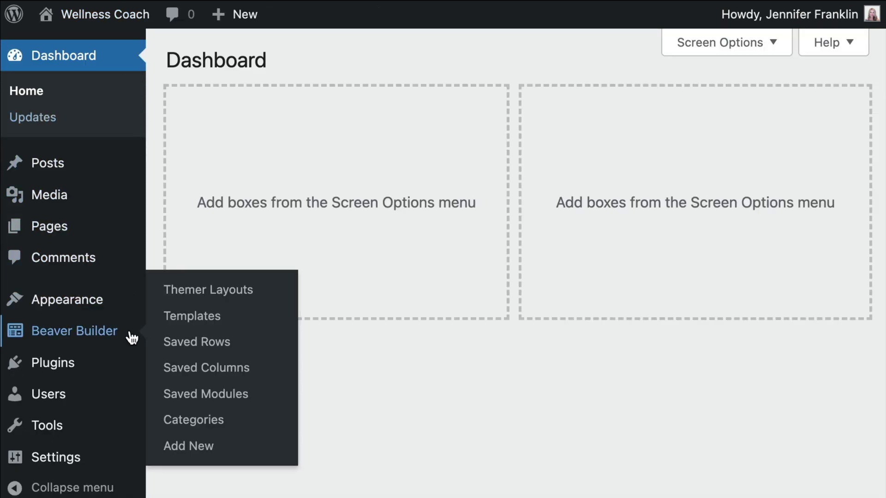
left_click(243, 419)
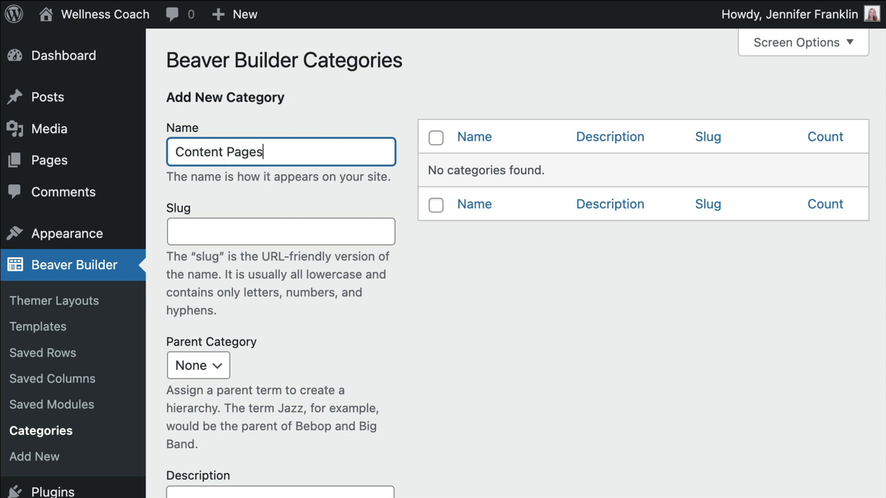
left_click(281, 232)
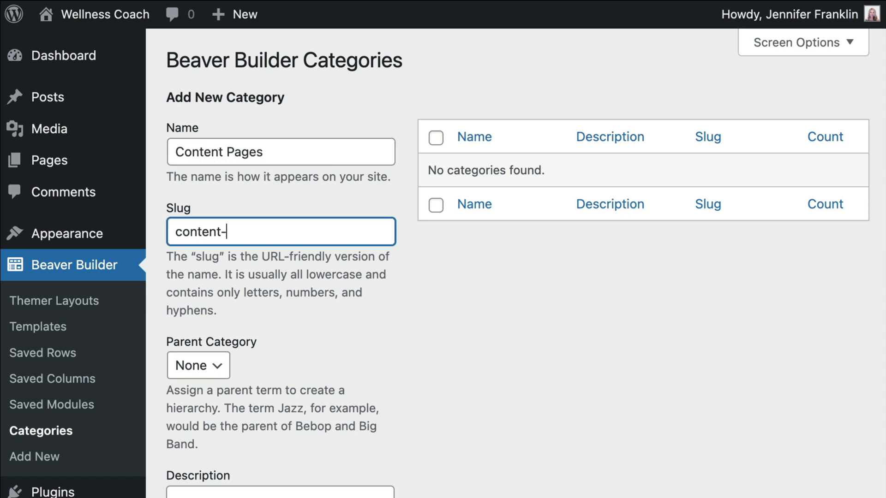
scroll(469, 452, "down", 5)
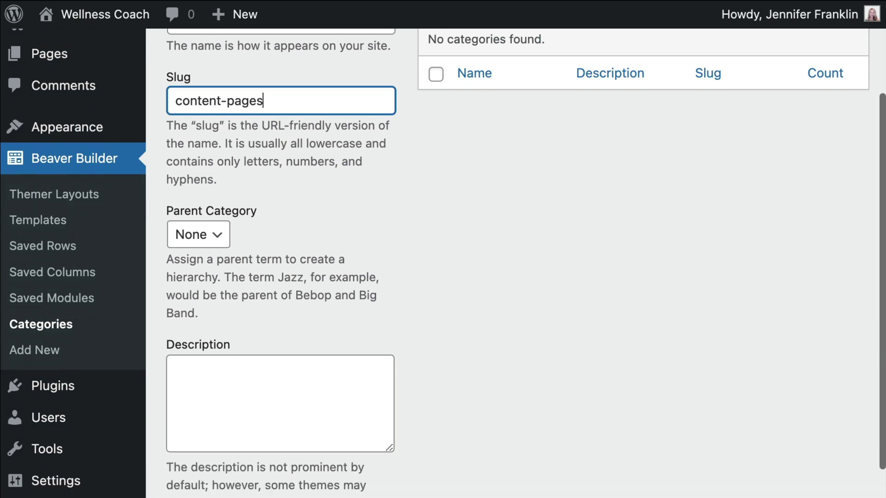
key("Tab")
key("Tab")
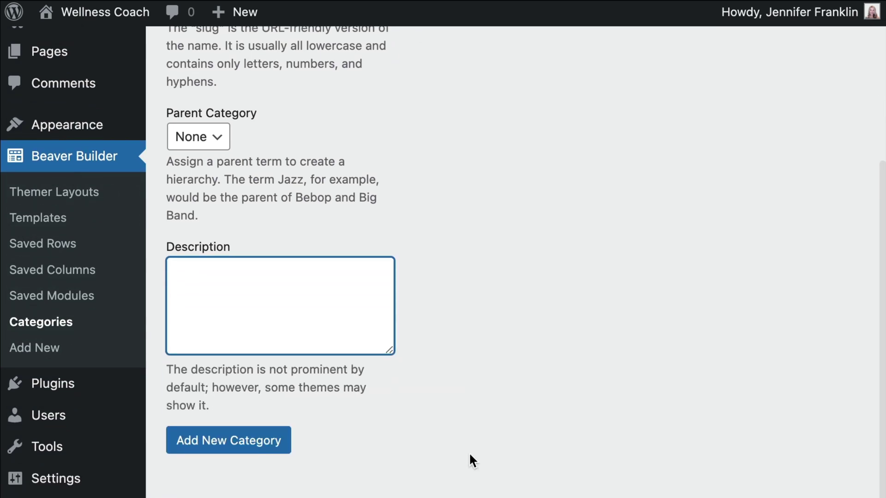
left_click(282, 446)
- Add the categories Archive Pages (archive-pages) and Shop Pages (shop-pages)
type("Archive")
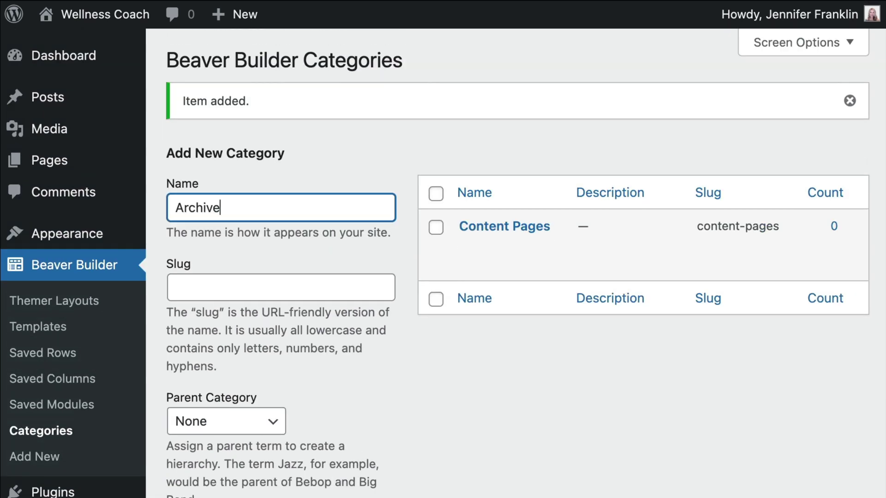
type(" Pages")
key("Tab")
type("archive-pages")
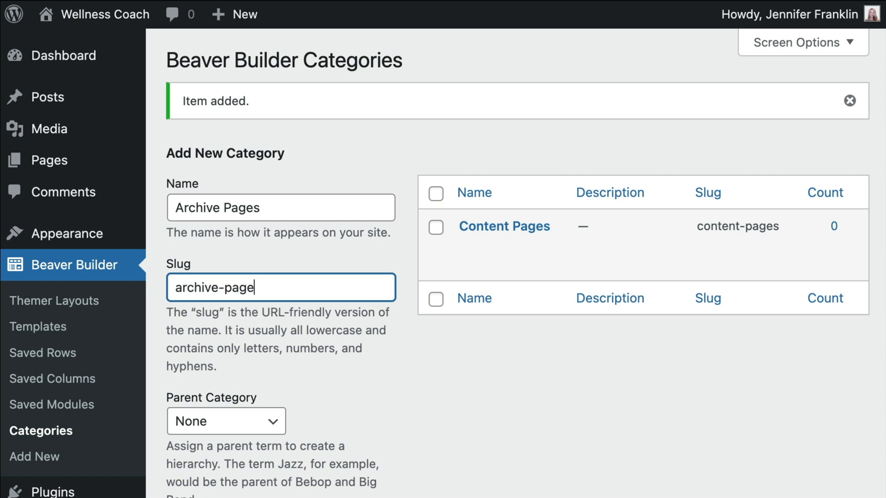
key("Return")
type("Shop Pages")
key("Tab")
type("shop-p")
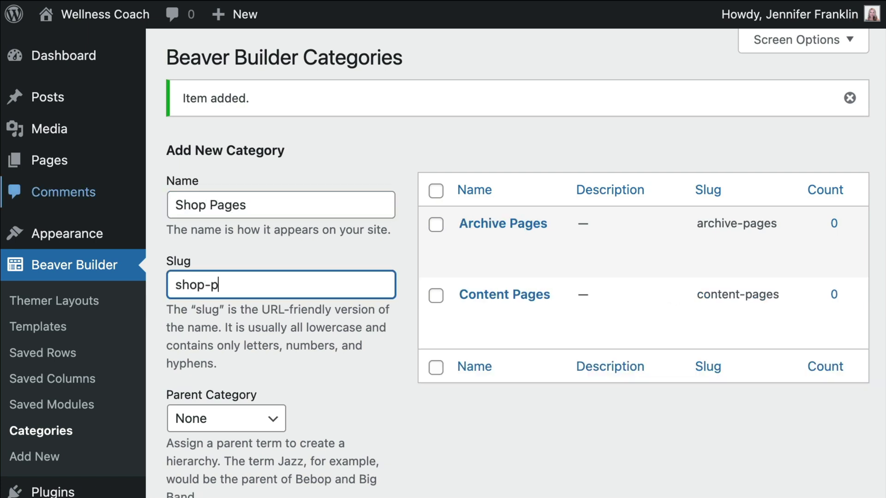
type("ages")
key("Return")
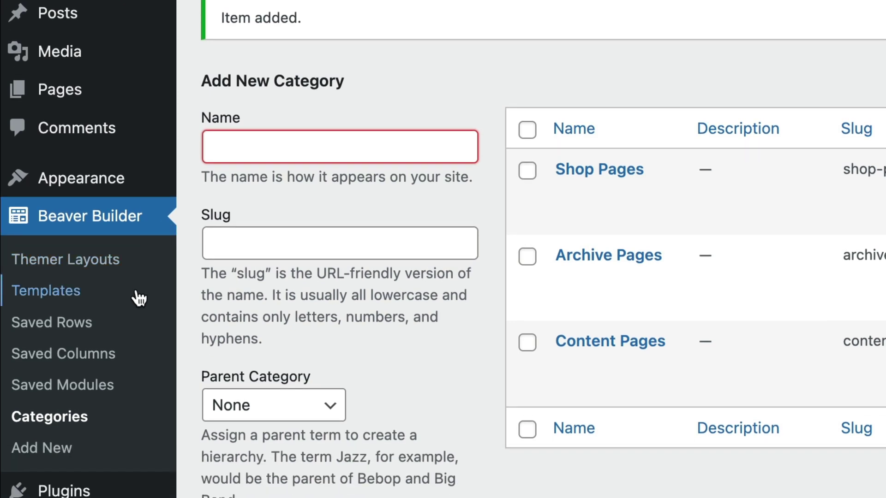
- Edit the About Page template with the Beaver Builder Categories box shown
left_click(134, 308)
scroll(873, 385, "down", 3)
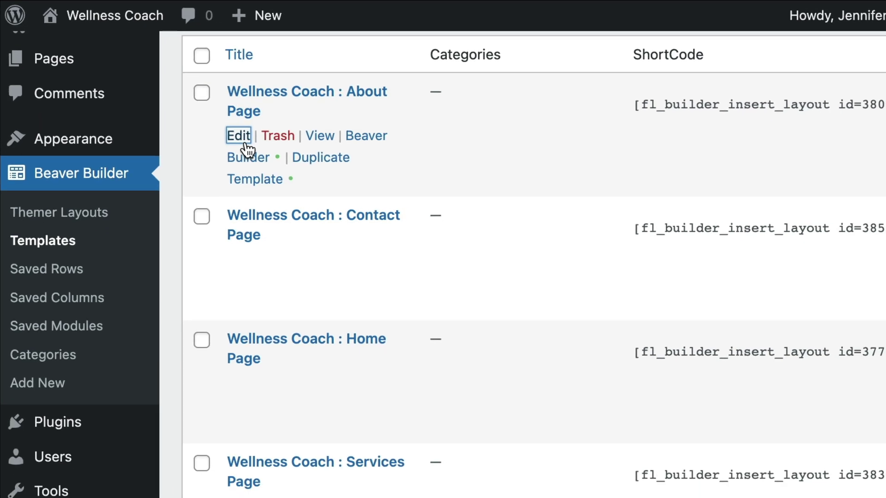
left_click(258, 146)
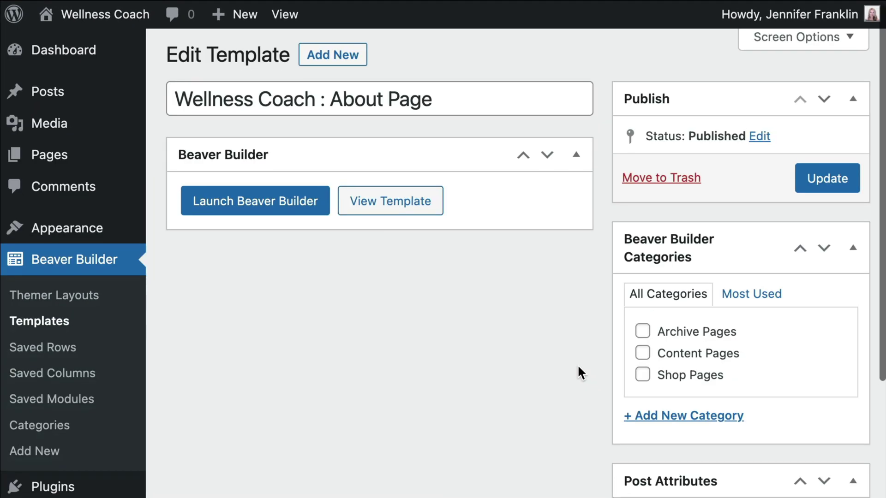
scroll(579, 369, "down", 2)
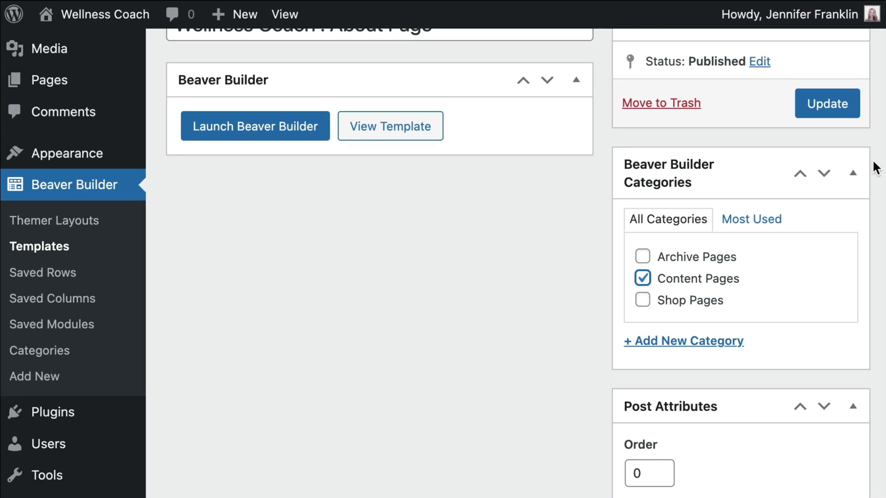
scroll(879, 157, "up", 3)
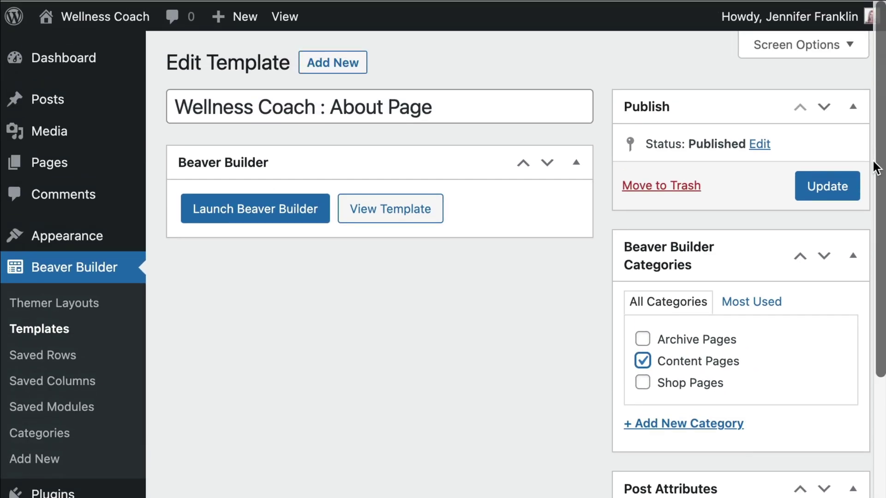
left_click(850, 49)
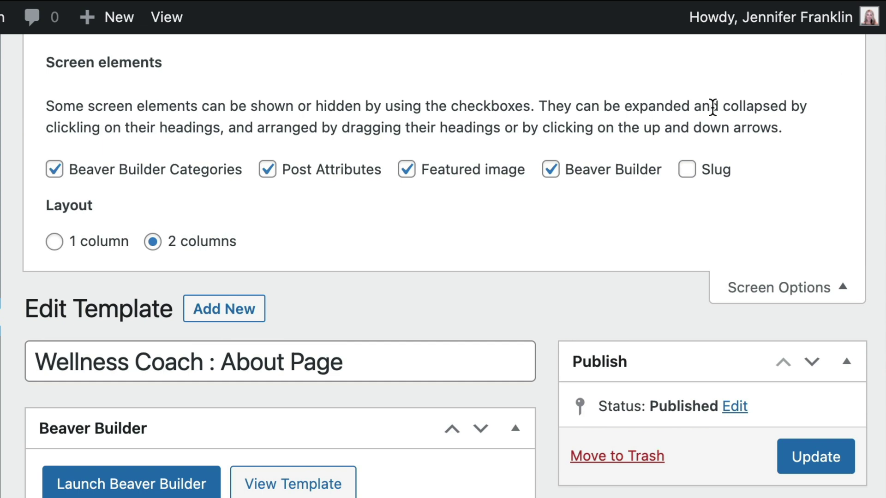
left_click(55, 171)
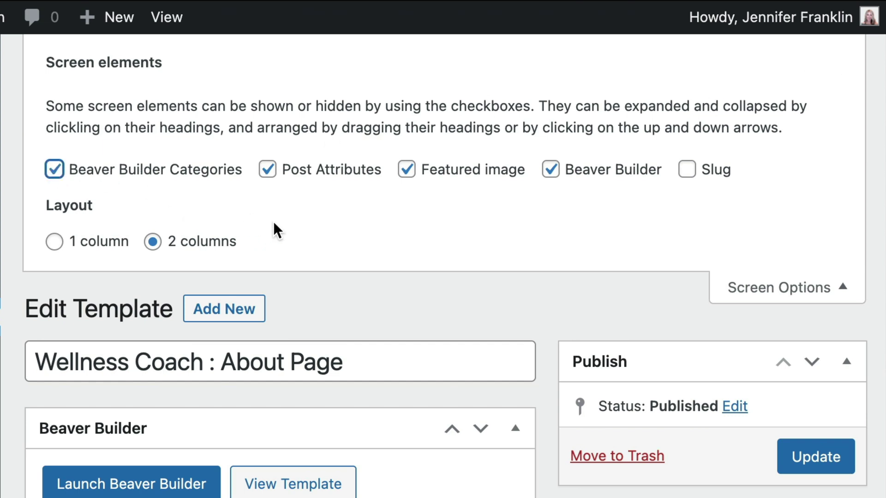
left_click(829, 293)
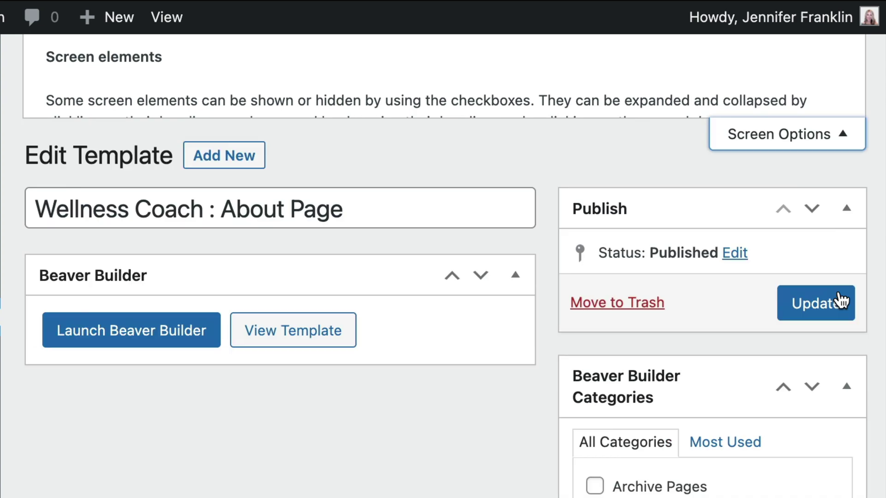
- Set wellness-coach-about-page.jpeg as the template's featured image and update it
scroll(867, 295, "down", 2)
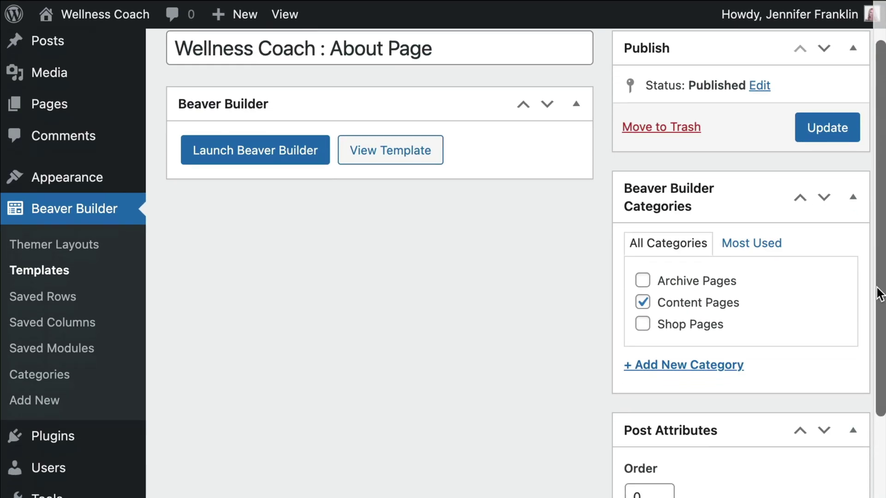
scroll(879, 294, "down", 5)
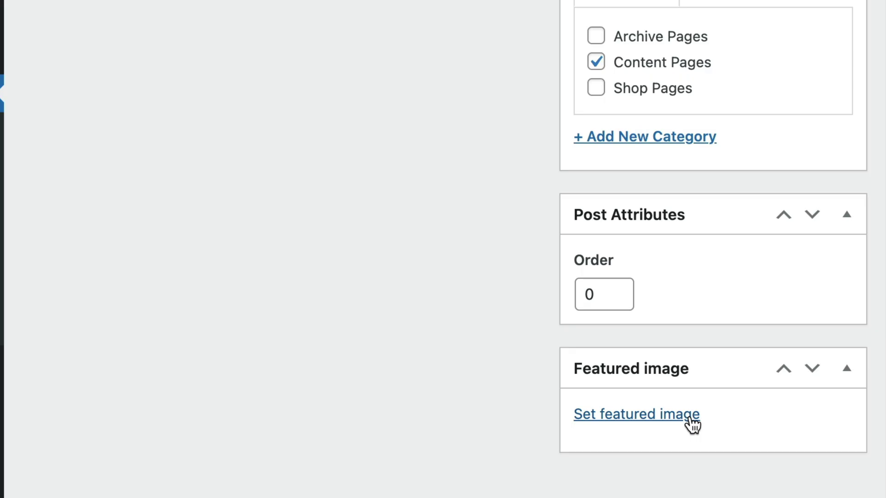
left_click(692, 422)
left_click_drag(105, 475, 148, 253)
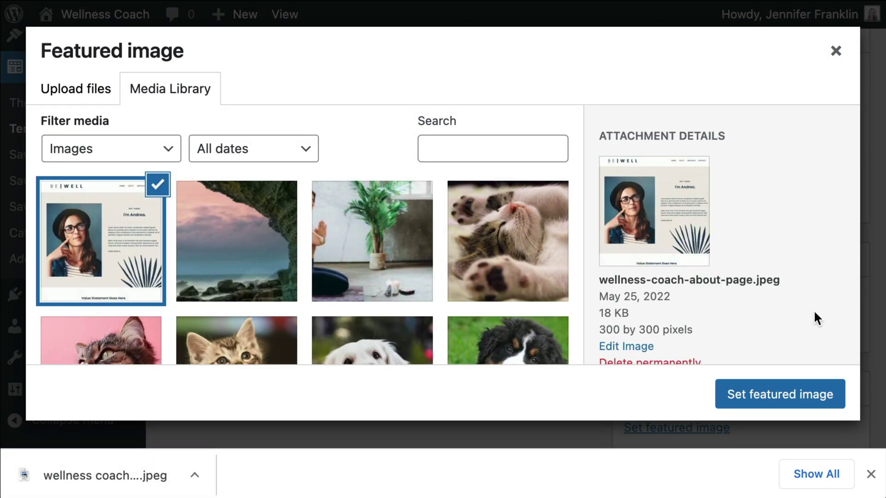
left_click(816, 389)
scroll(877, 399, "up", 15)
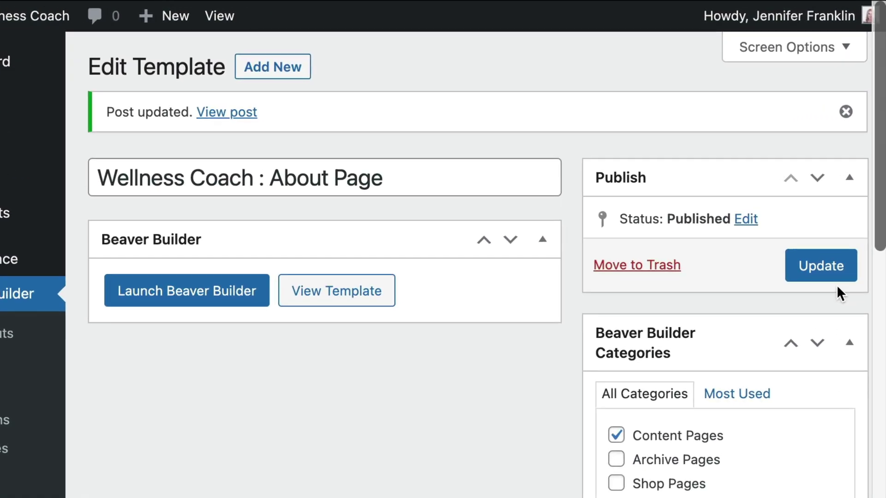
left_click(839, 286)
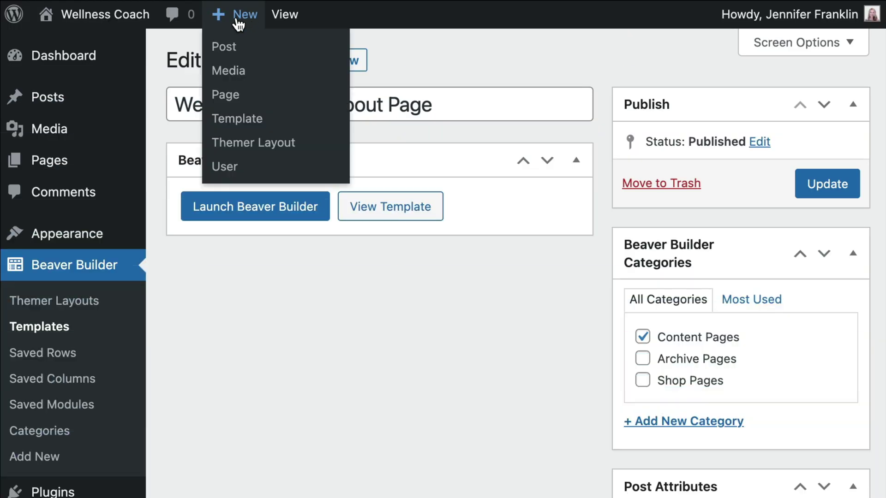
- Create a new page titled 'About Page' and launch Beaver Builder on it
left_click(242, 98)
type("Ab")
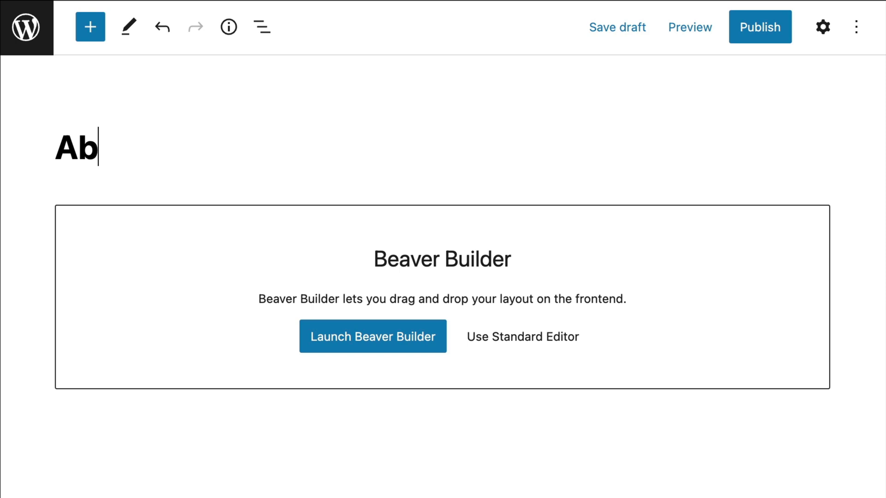
type("out Page")
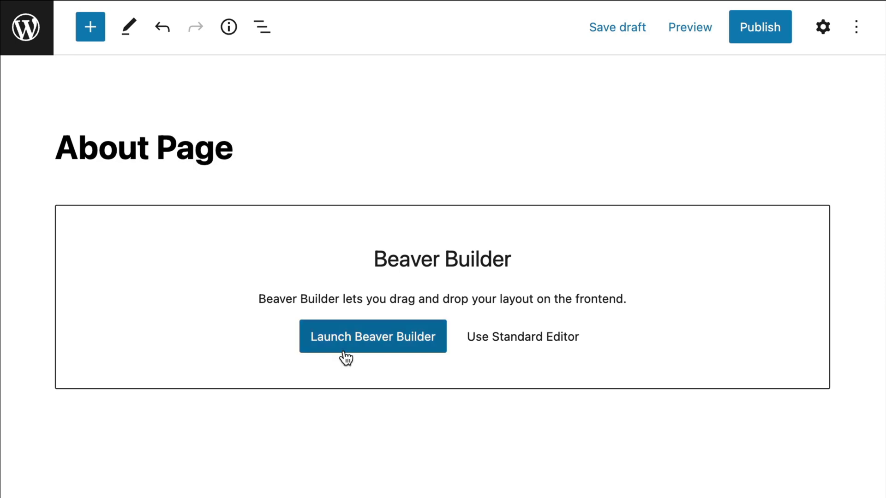
left_click(344, 352)
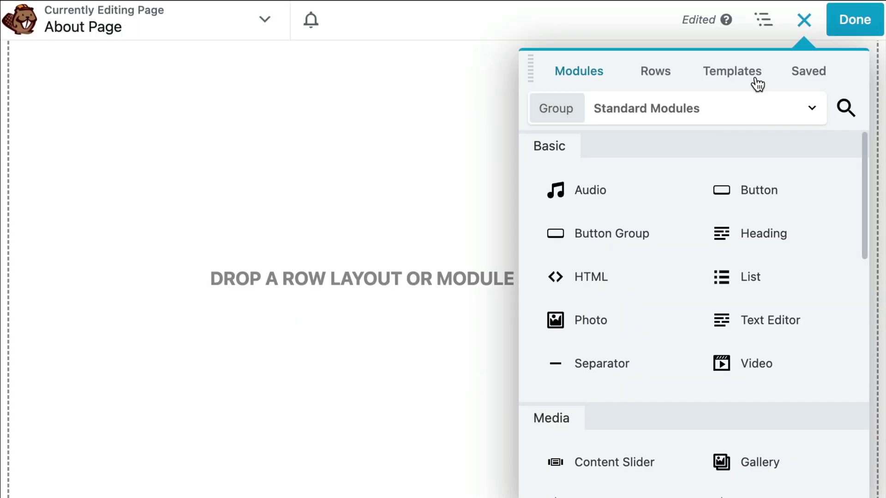
- List the saved Content Pages templates in the Templates tab
left_click(754, 77)
left_click(755, 107)
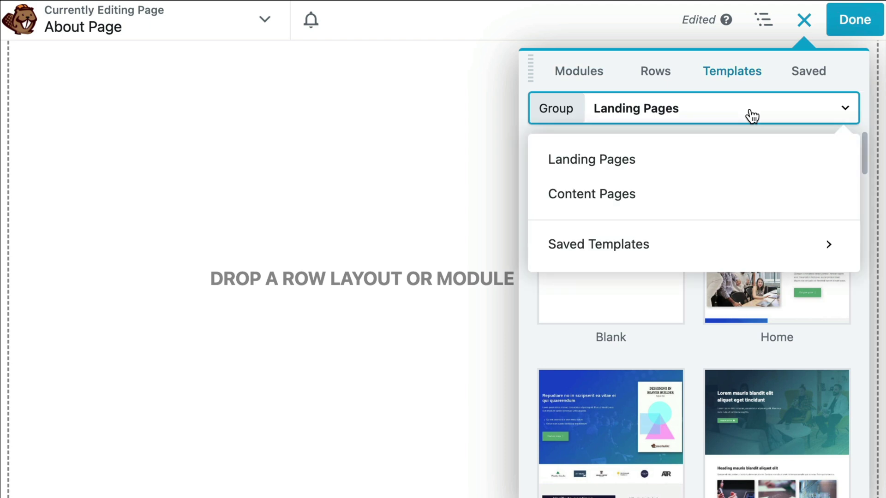
left_click(751, 250)
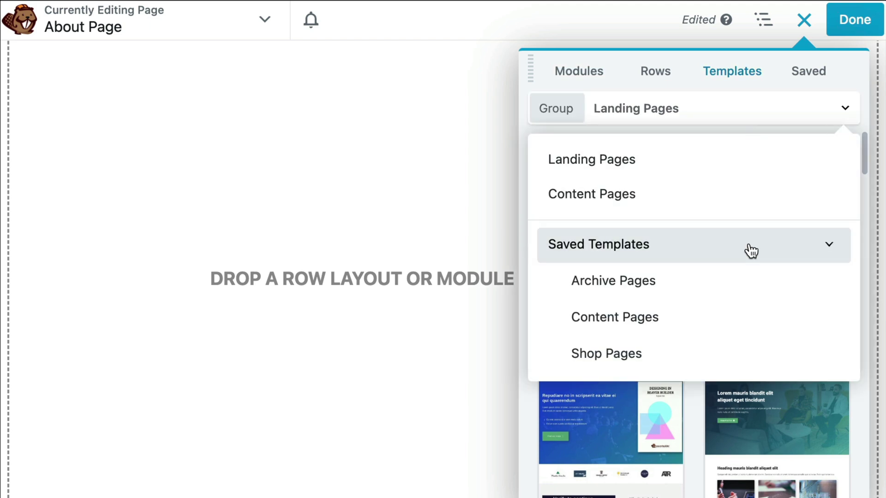
left_click(729, 329)
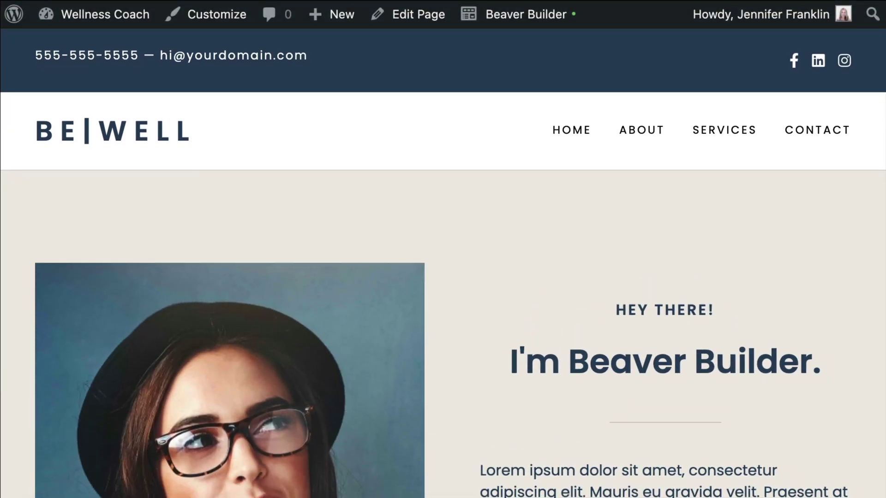
- Change the heading text to 'I'm Assistant PRO.'
scroll(443, 263, "down", 5)
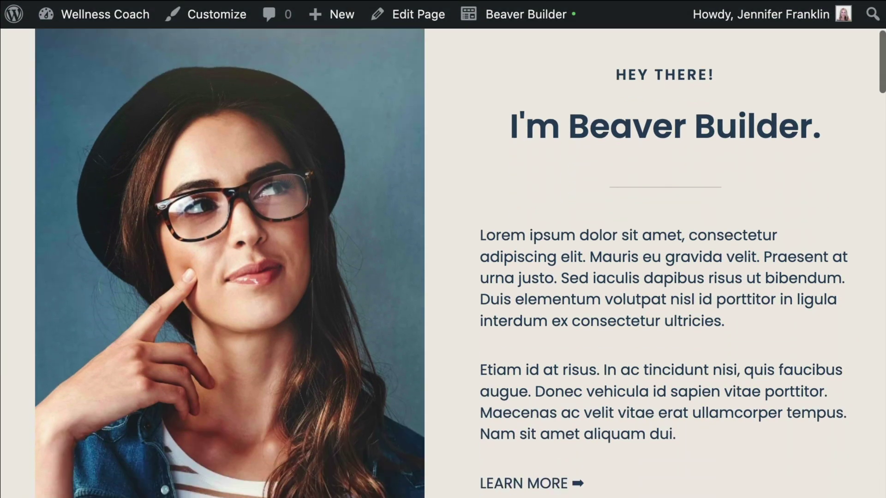
scroll(444, 263, "down", 15)
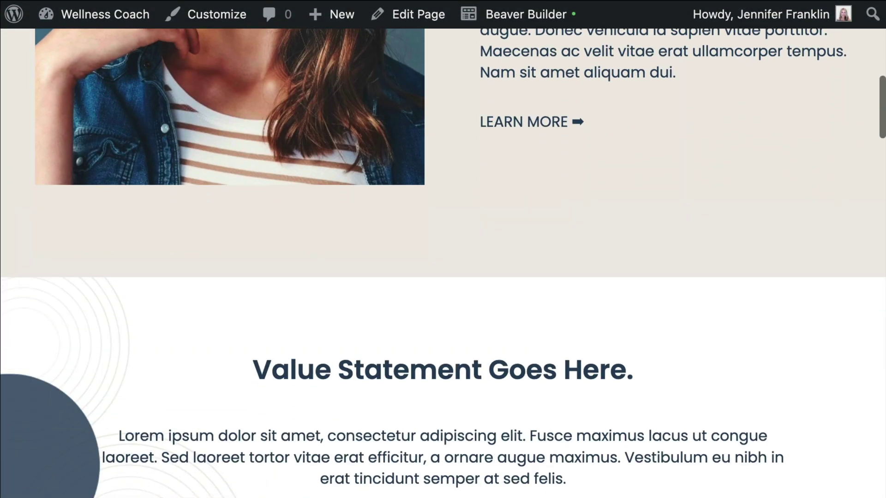
scroll(444, 263, "down", 20)
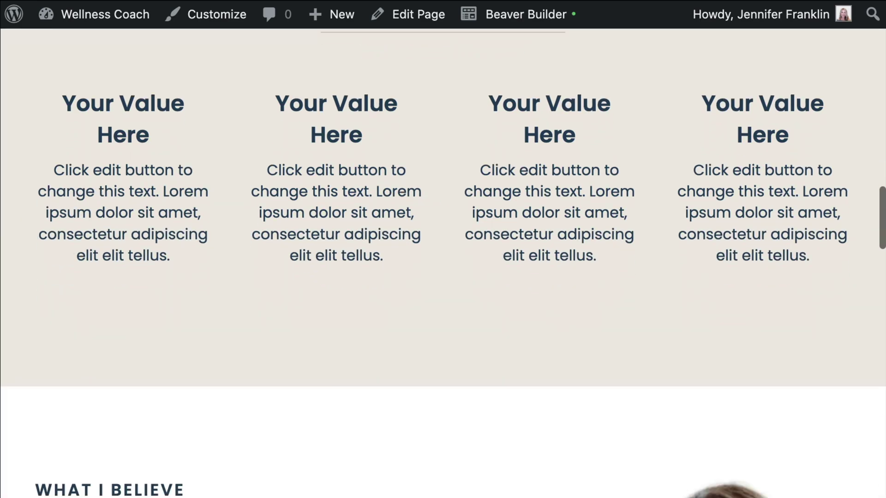
scroll(443, 263, "down", 4)
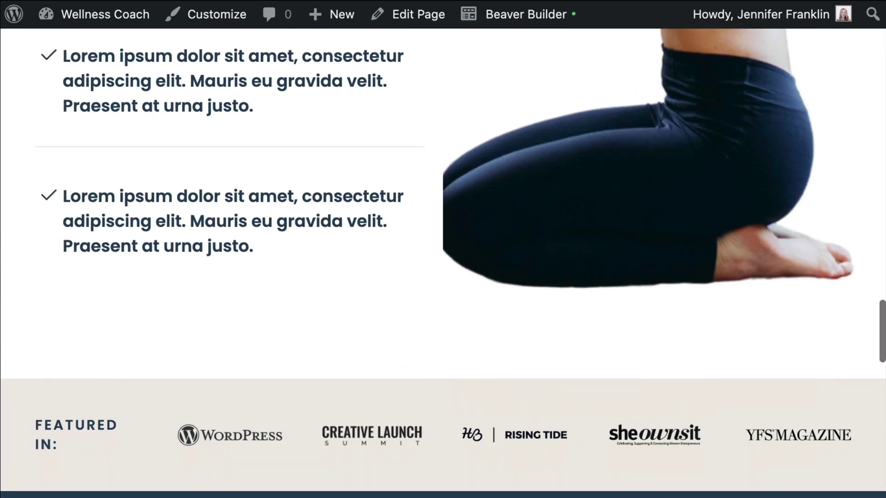
scroll(443, 249, "down", 15)
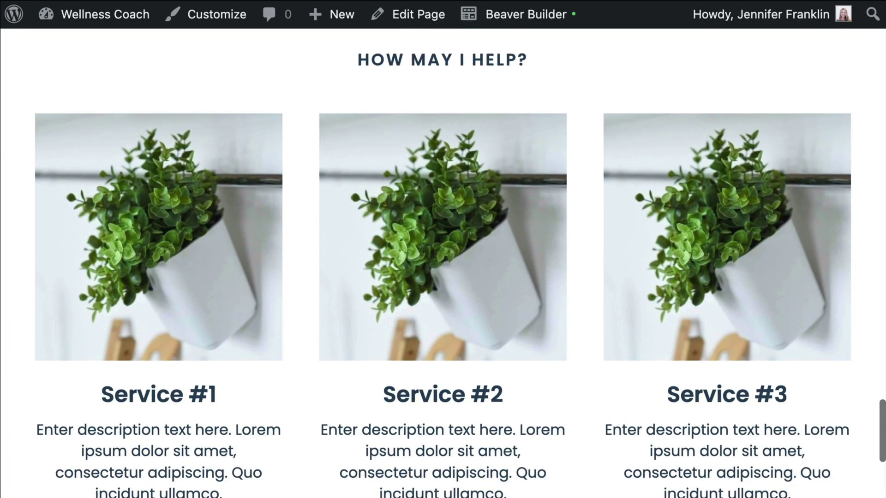
scroll(443, 249, "down", 10)
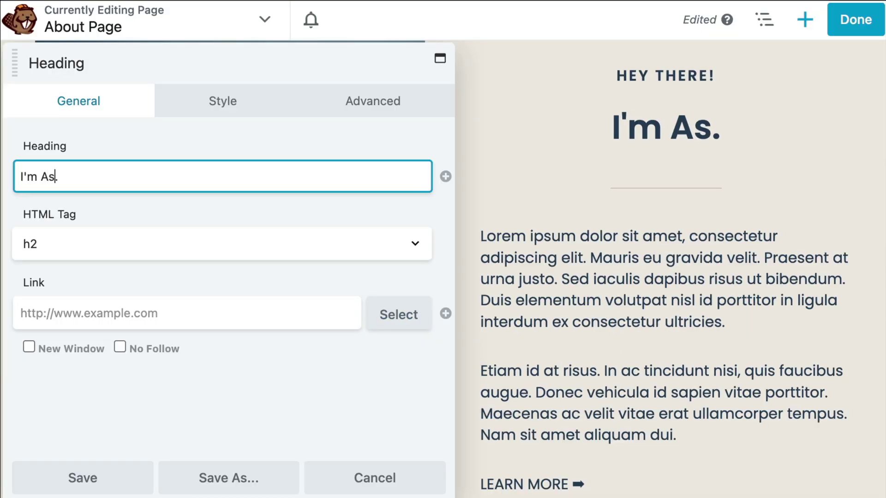
type("sis")
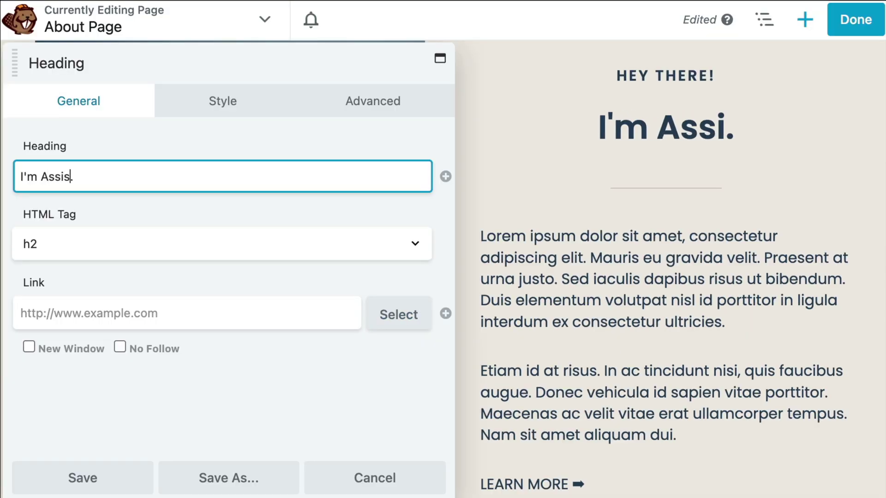
type("tant ")
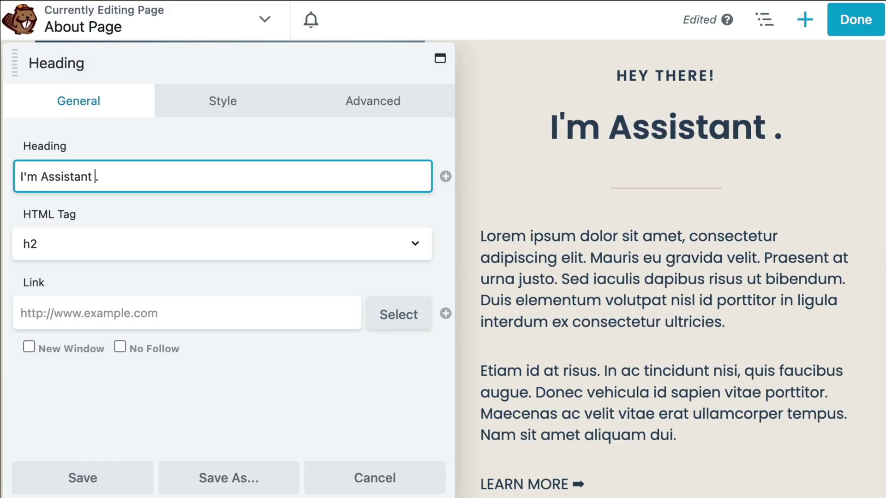
type("PRO")
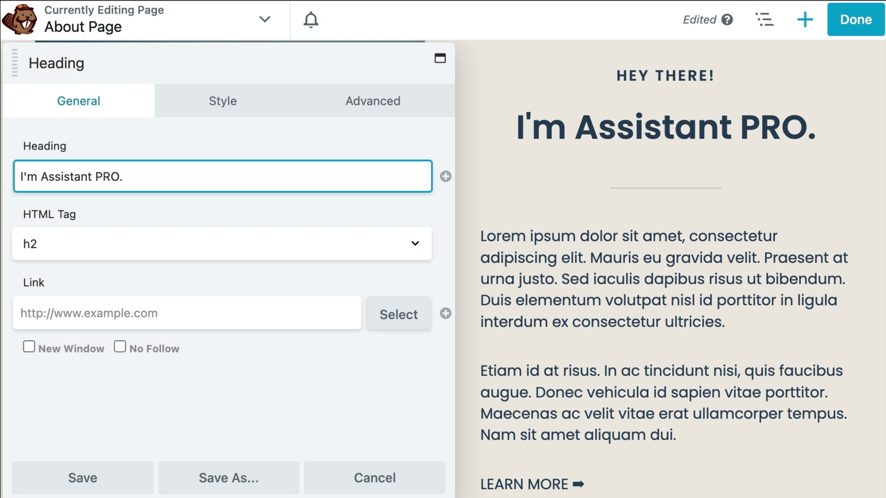
- Save the heading edit and publish the About Page
left_click(83, 478)
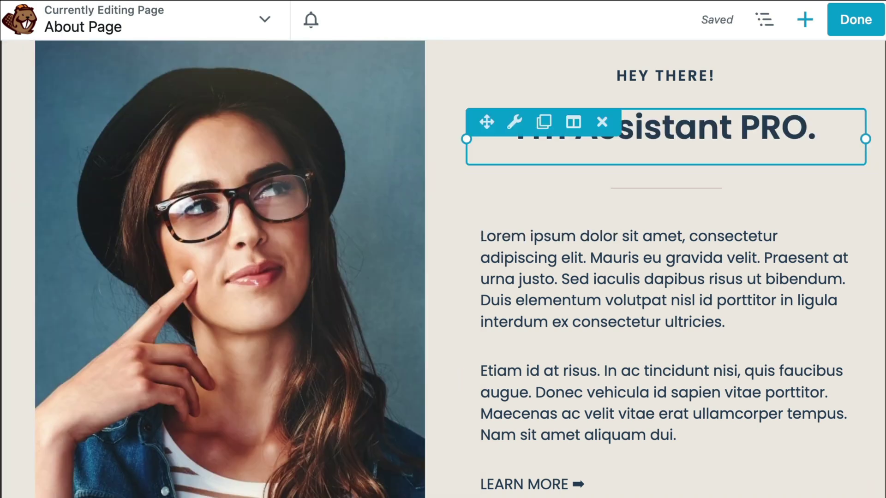
left_click(856, 19)
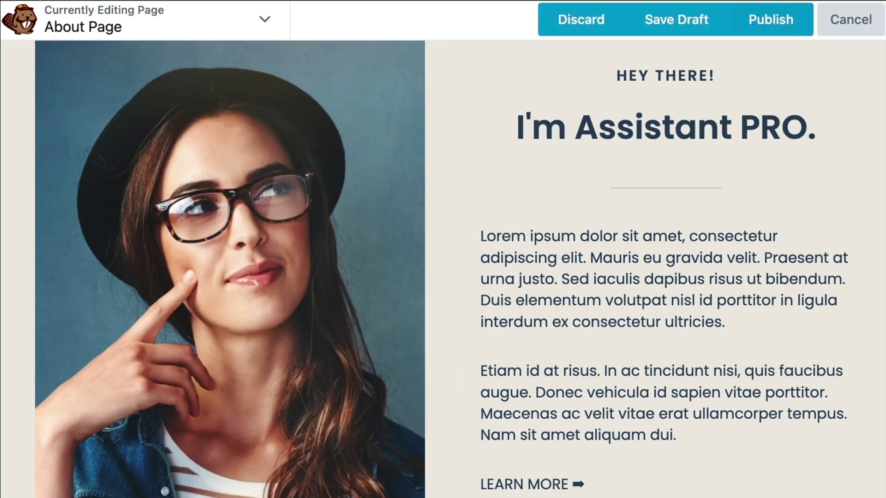
left_click(769, 18)
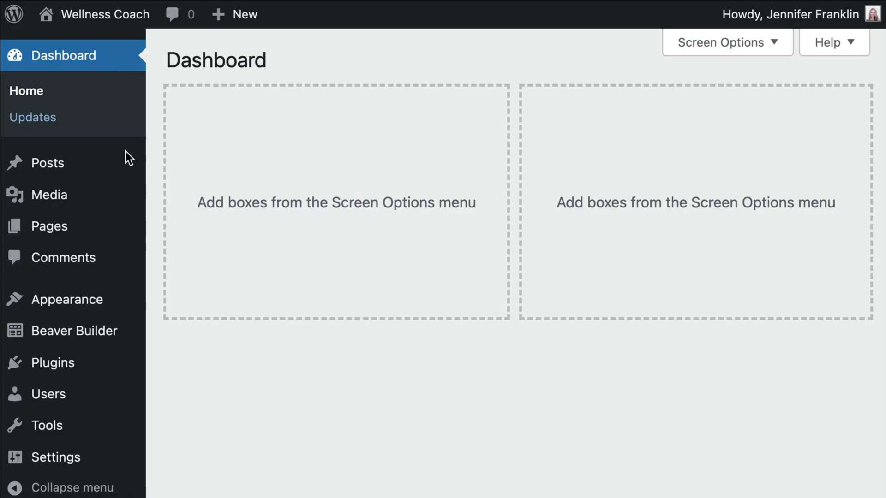
- Install and activate the Assistant plugin, then start connecting to Assistant Pro
mouse_move(117, 366)
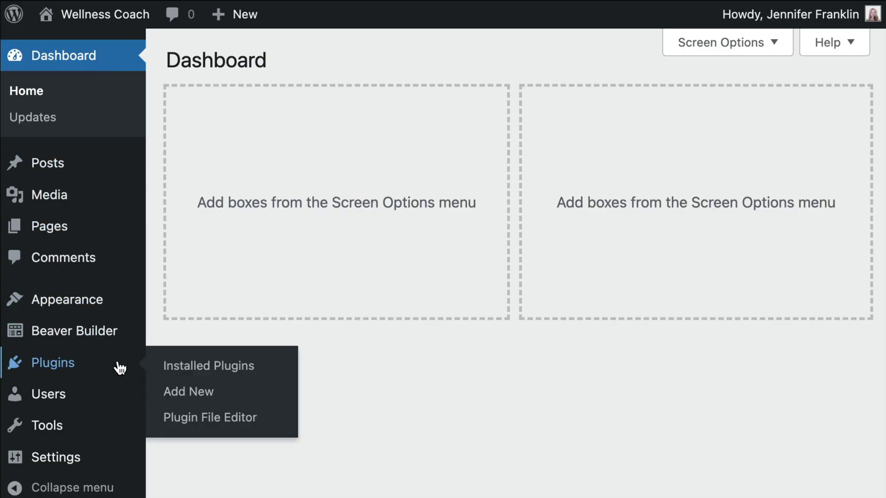
left_click(221, 391)
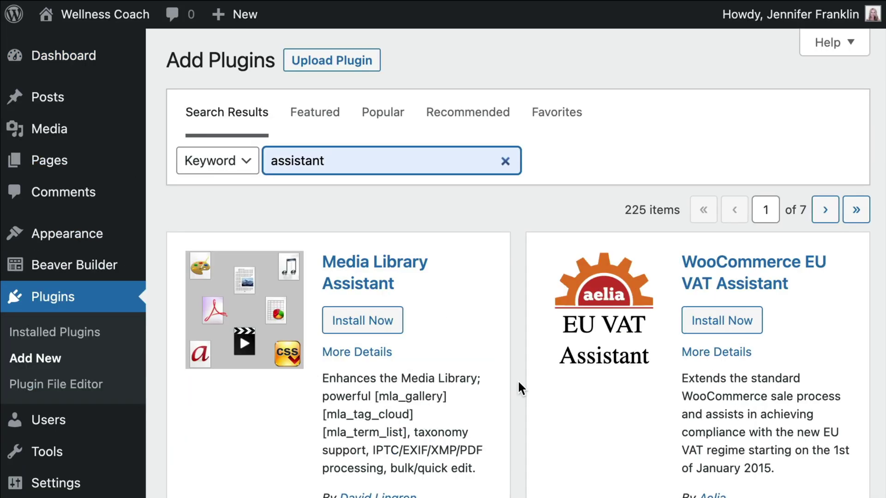
scroll(518, 388, "down", 15)
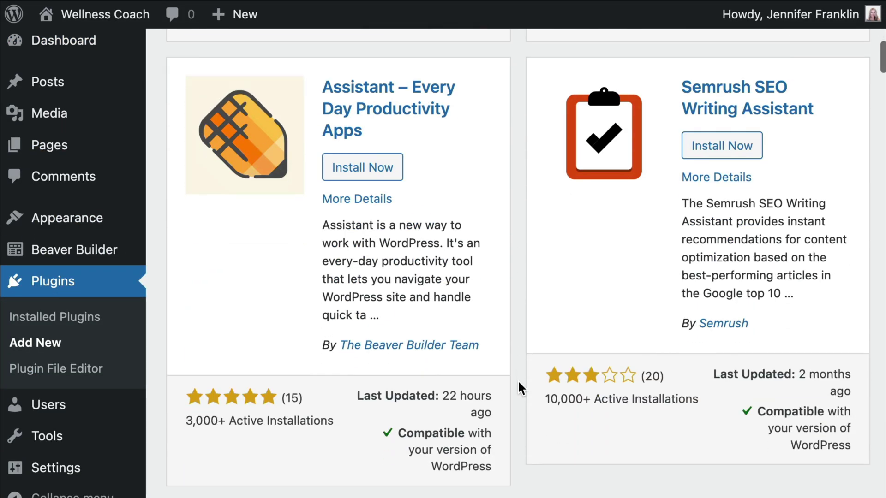
left_click(400, 159)
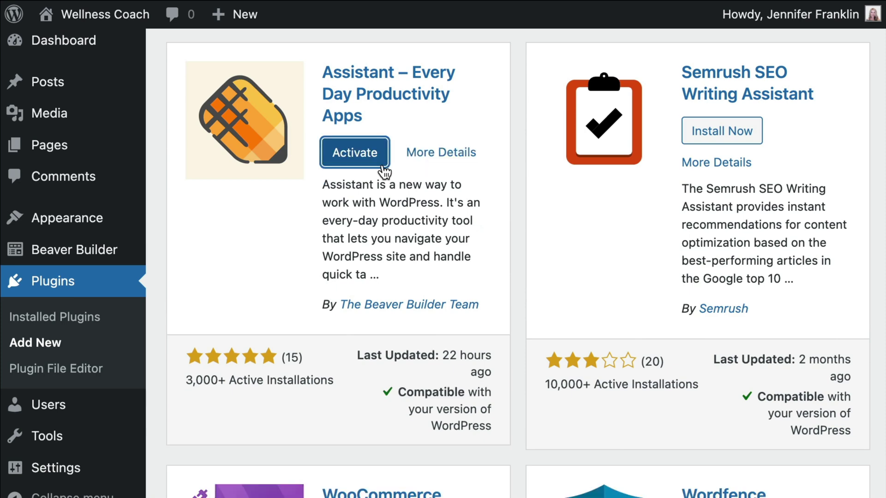
left_click(354, 153)
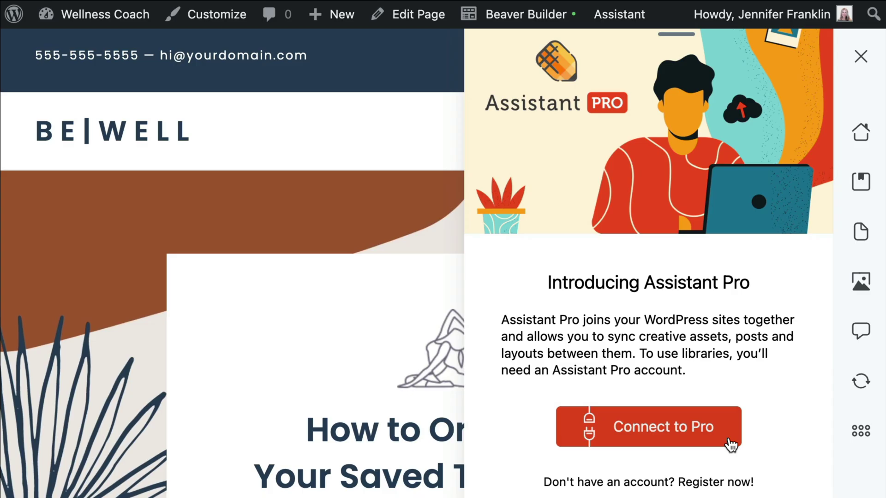
left_click(731, 444)
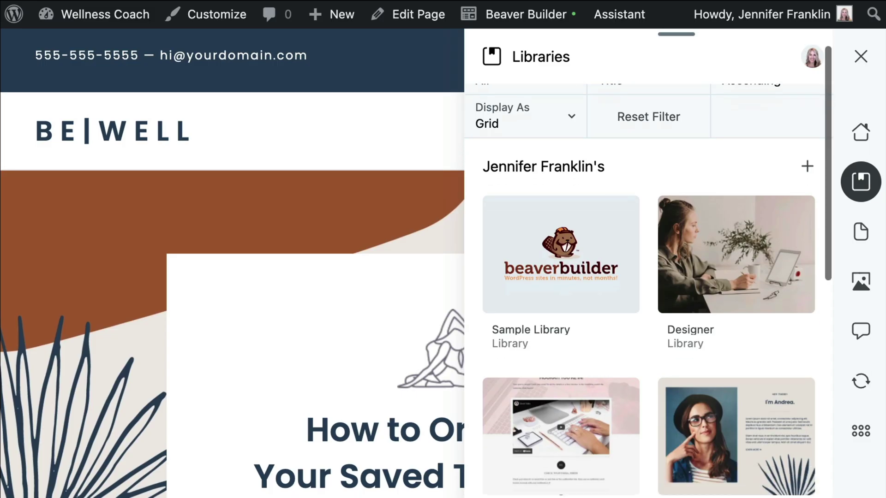
- Open the Wellness Coach library in Assistant's Libraries panel
scroll(581, 249, "down", 5)
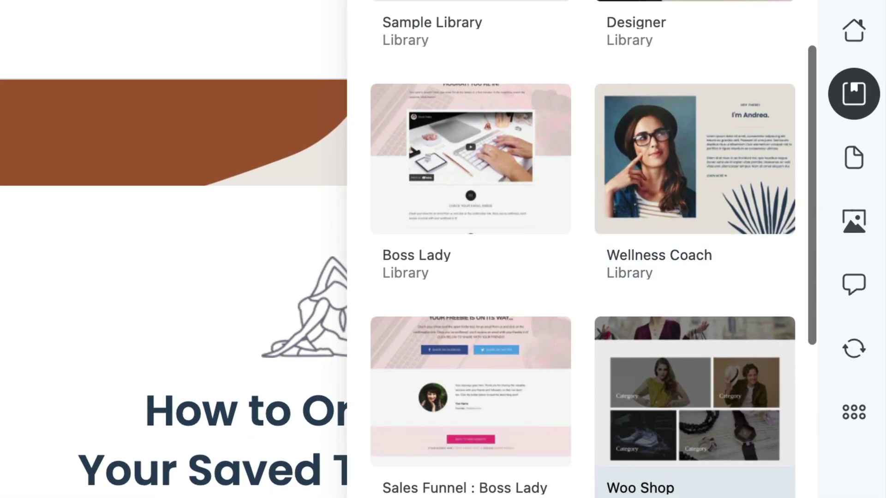
left_click(695, 160)
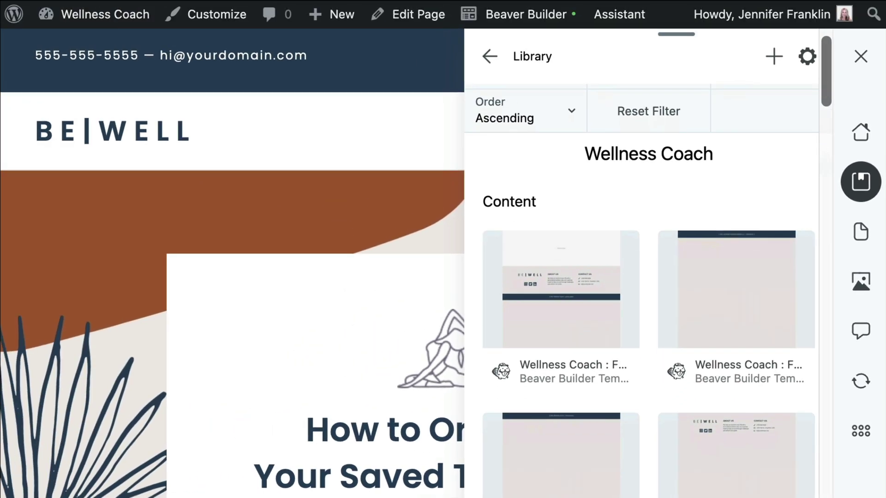
scroll(646, 276, "down", 3)
scroll(648, 276, "down", 4)
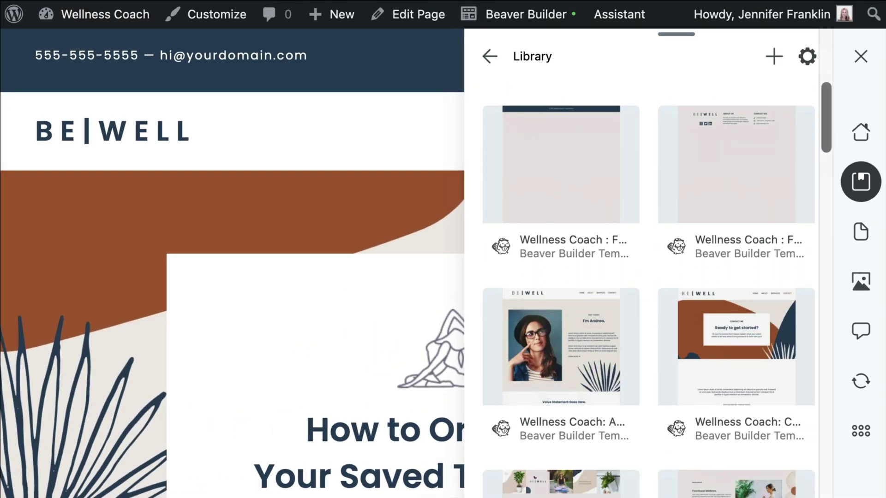
- View the Wellness Coach: About template's details, featured image and actions
left_click(561, 194)
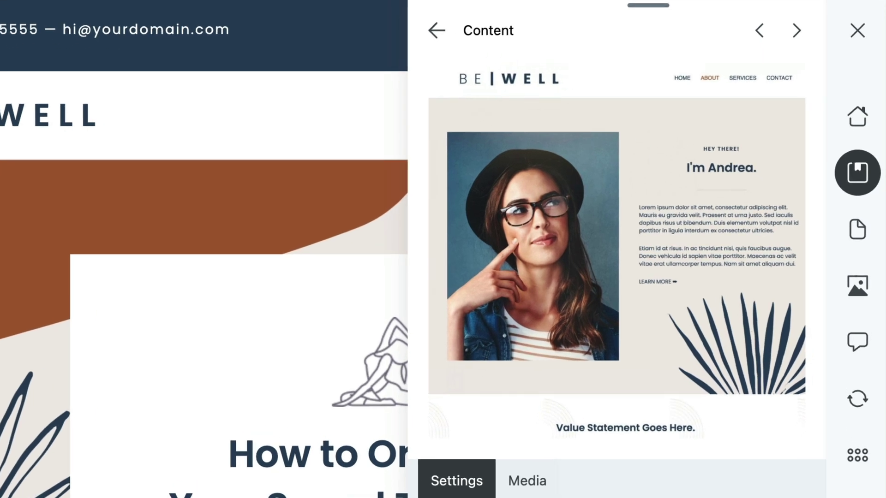
scroll(617, 259, "down", 4)
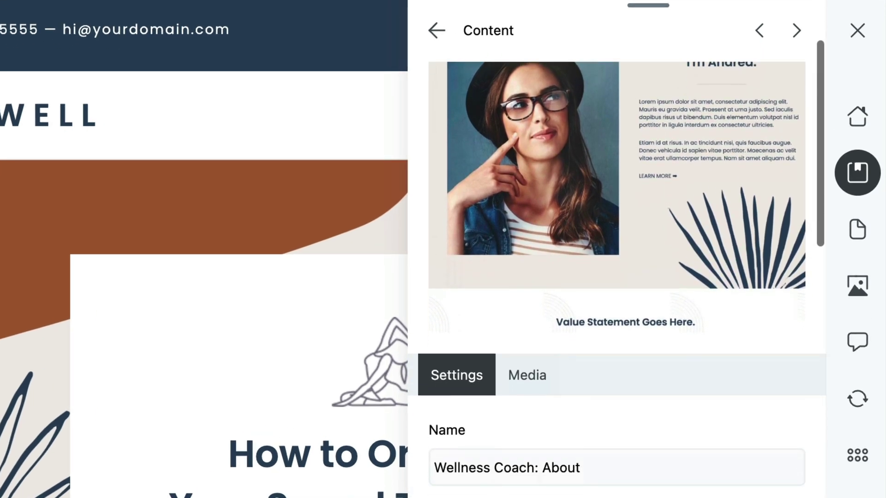
scroll(617, 258, "down", 5)
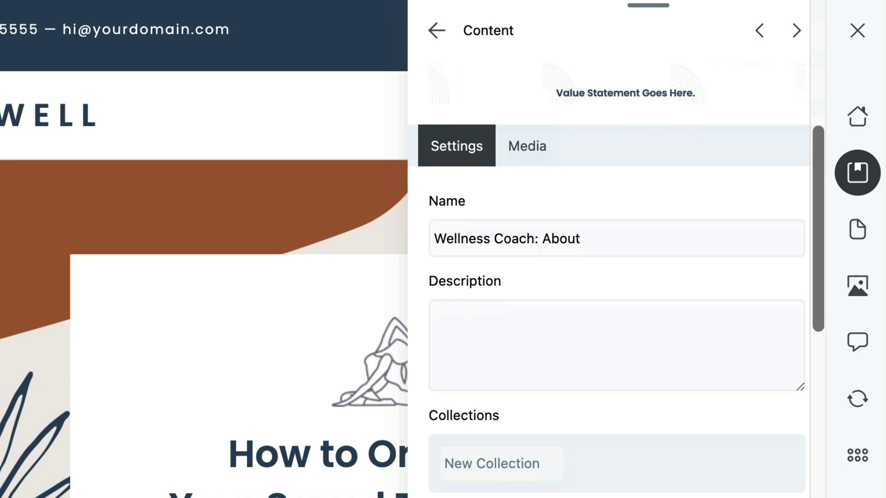
scroll(617, 259, "down", 5)
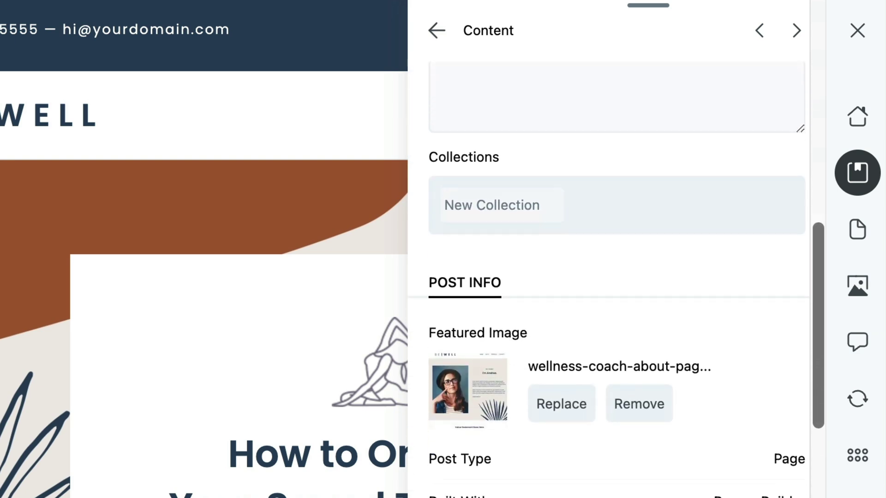
scroll(617, 259, "down", 3)
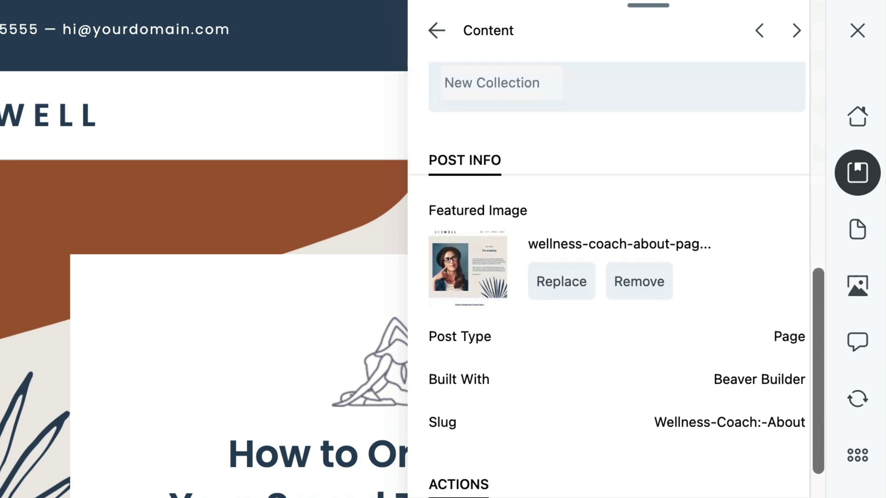
scroll(609, 277, "down", 2)
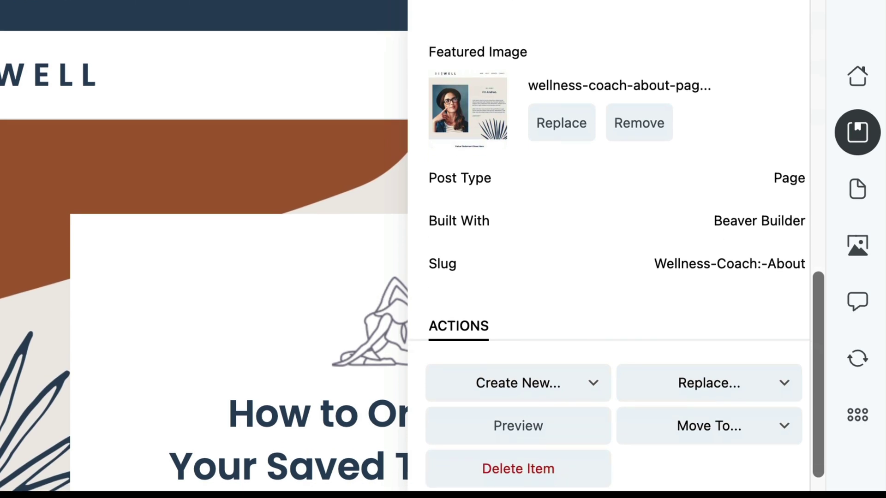